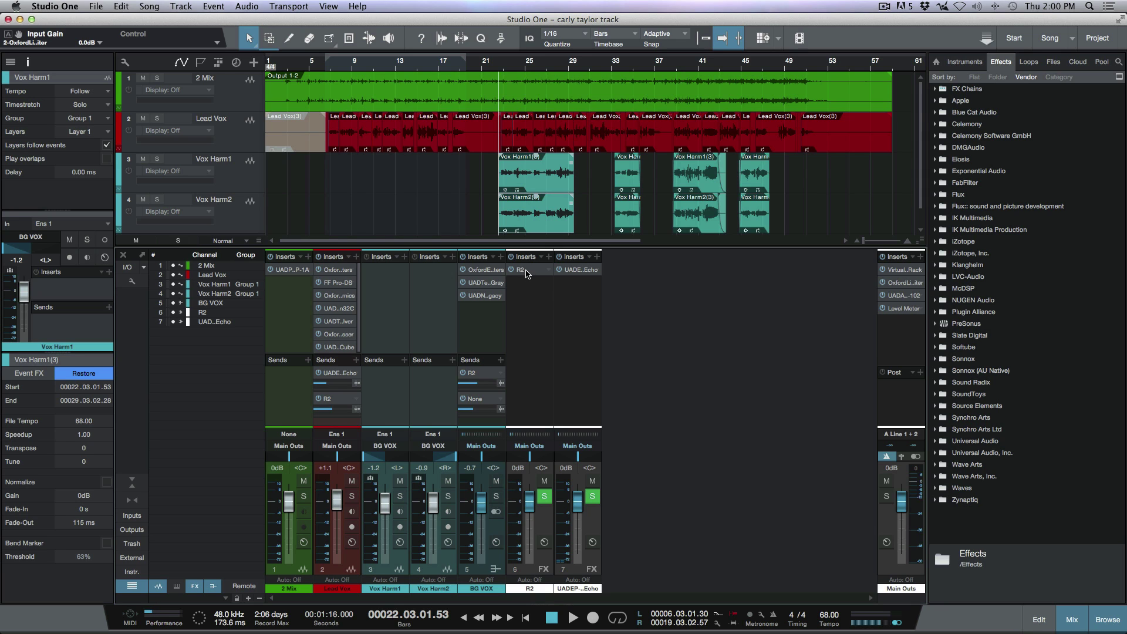
- Copy the R2 reverb onto the echo FX channel after the EP-34 and set its mix to 41%
drag(527, 273, 579, 301)
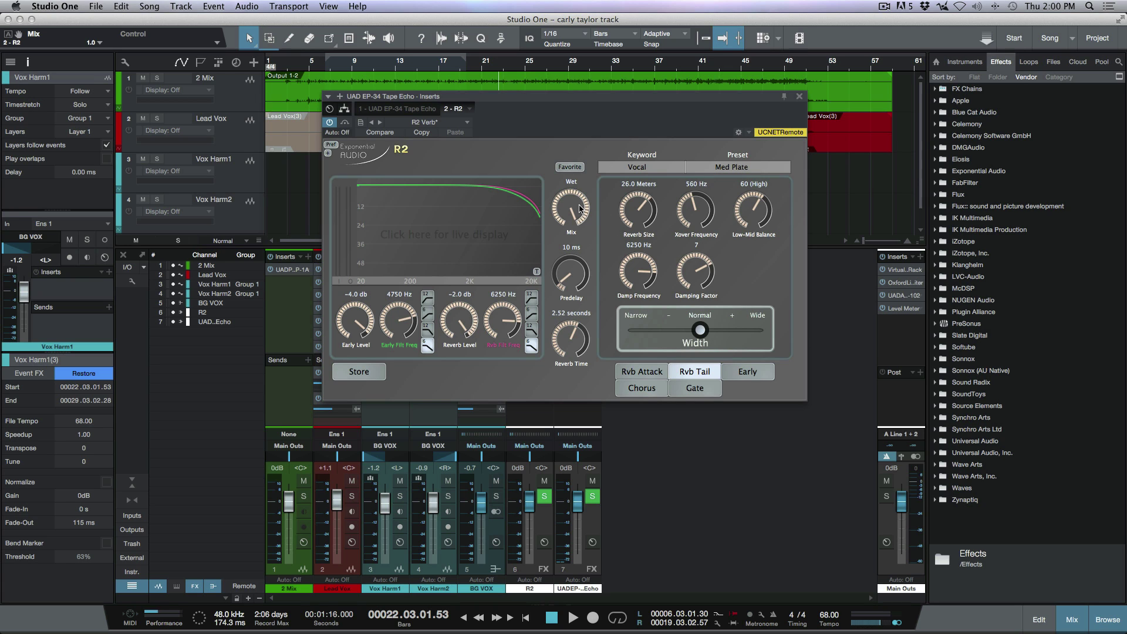
drag(581, 208, 590, 325)
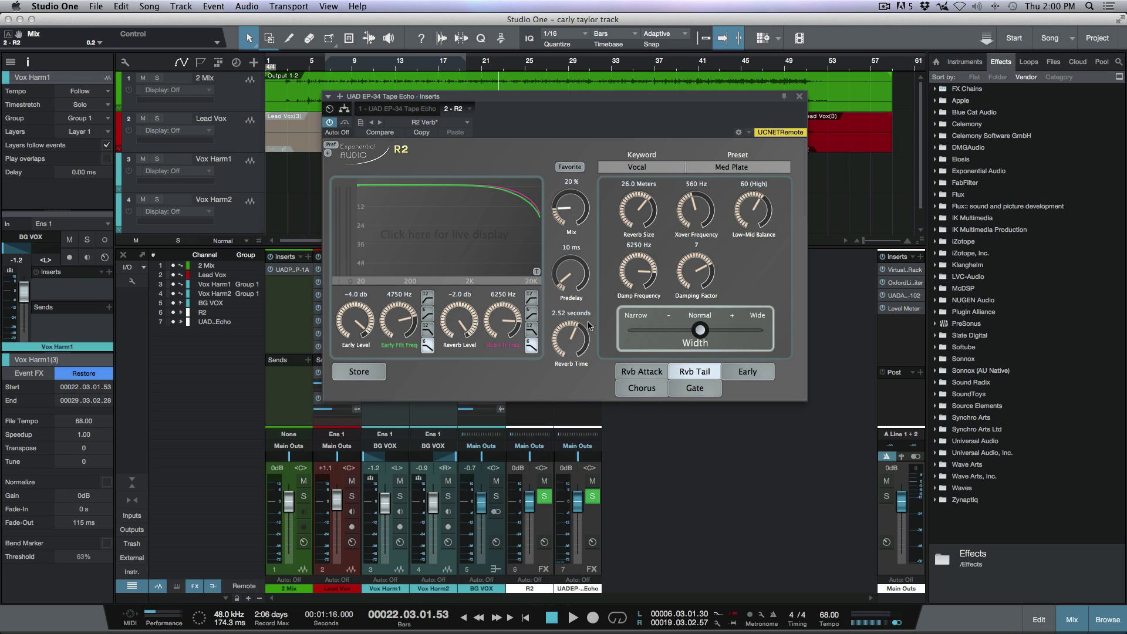
drag(580, 219, 577, 186)
- Close the R2 window and remove the R2 reverb insert from the echo FX channel
click(799, 97)
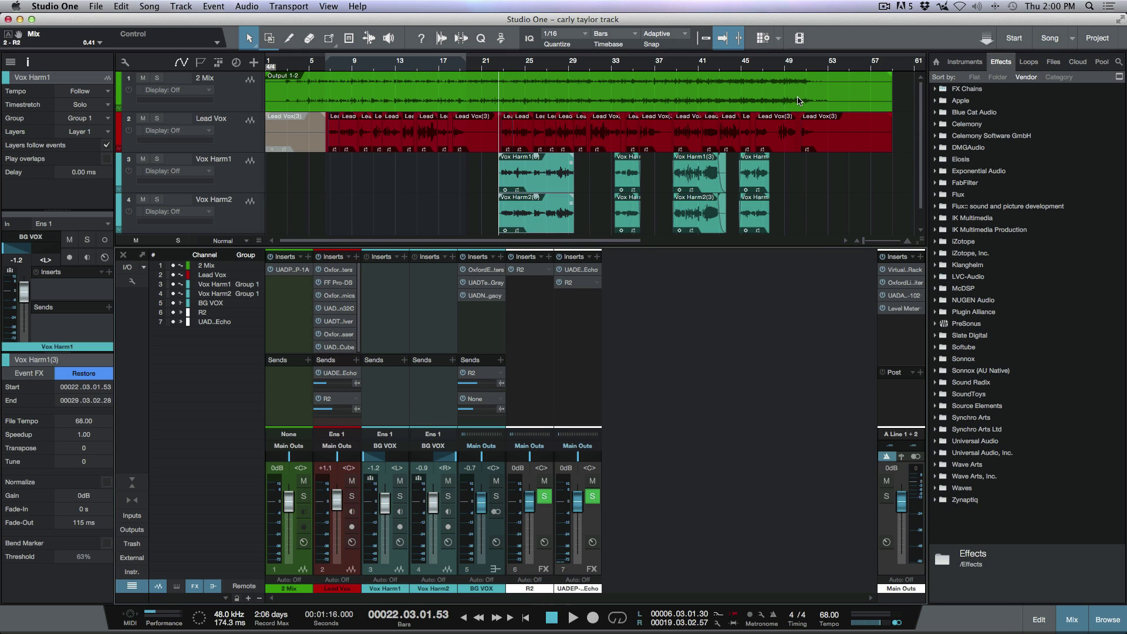
right_click(598, 286)
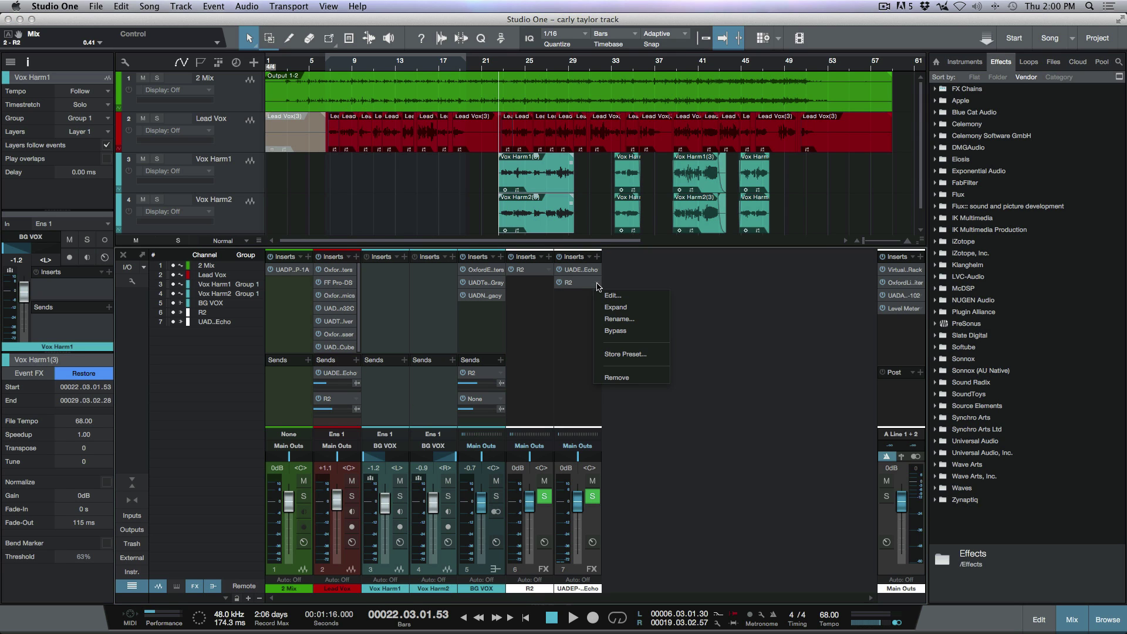
click(614, 379)
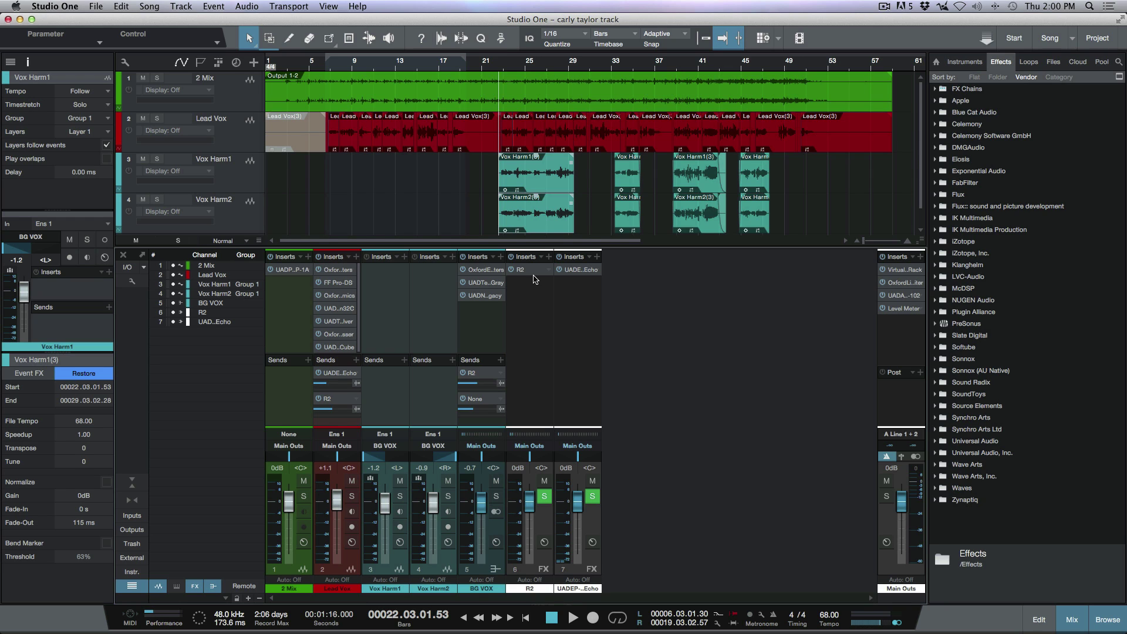
- Add a new bus channel to the mixer and rename it 'Delay'
right_click(636, 408)
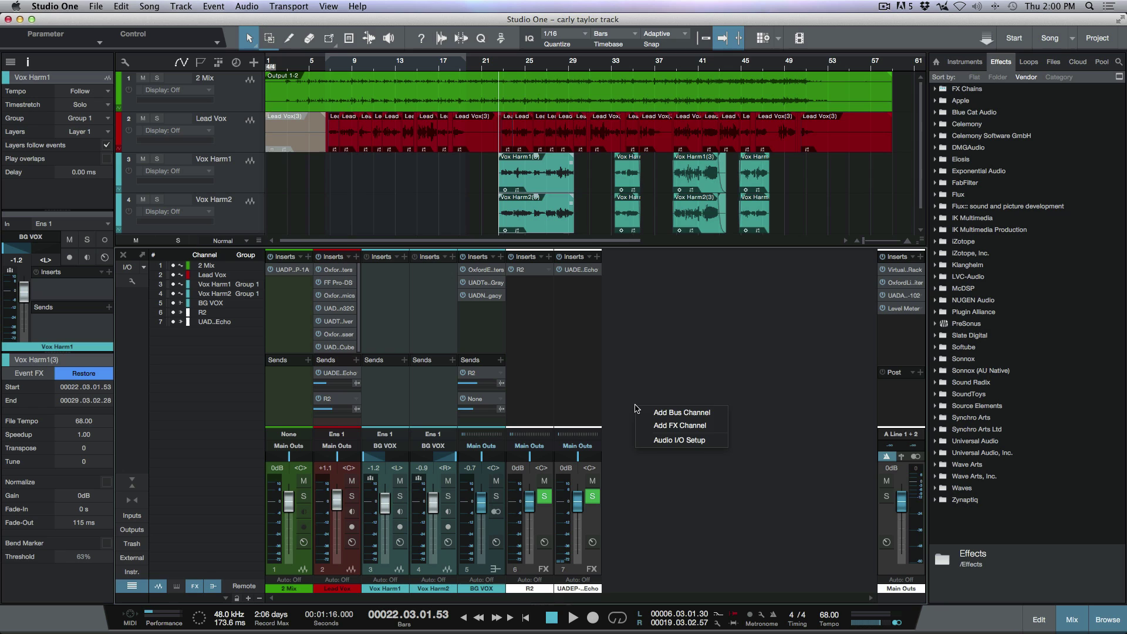
click(665, 413)
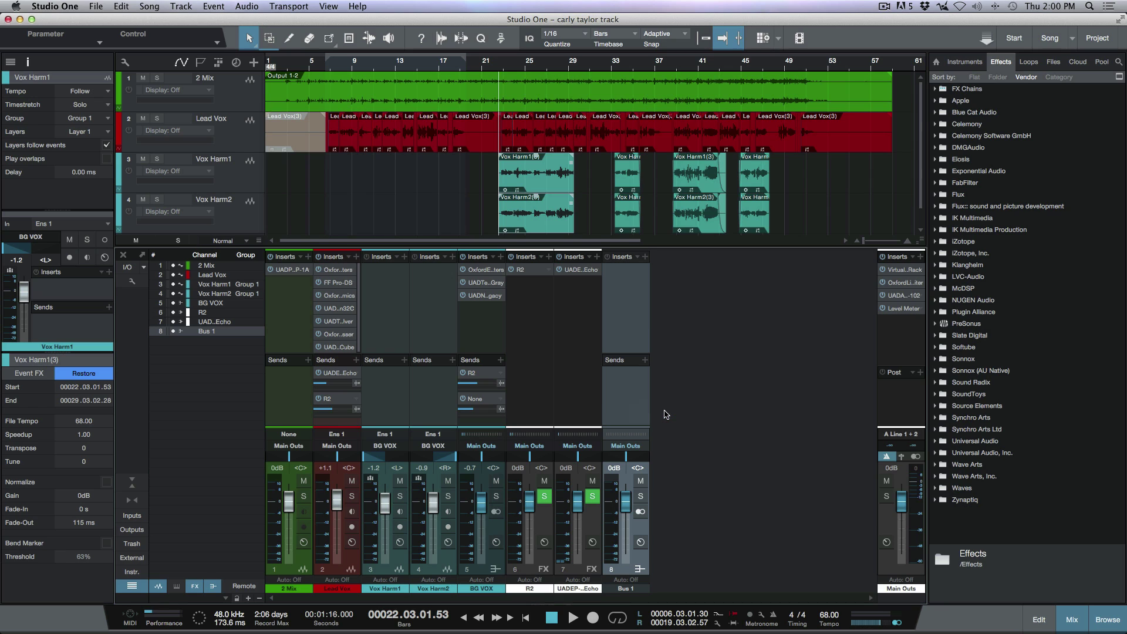
double_click(623, 588)
text(Delay)
key(Return)
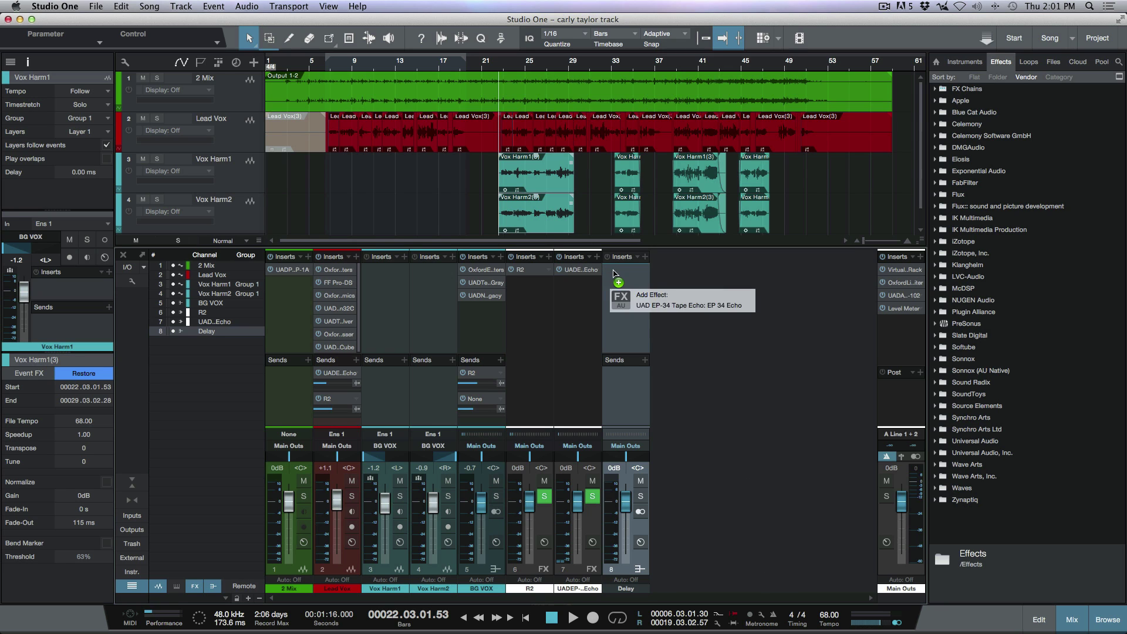
- Check the EP-34 Tape Echo plugin on the Delay bus, then close its window
click(577, 271)
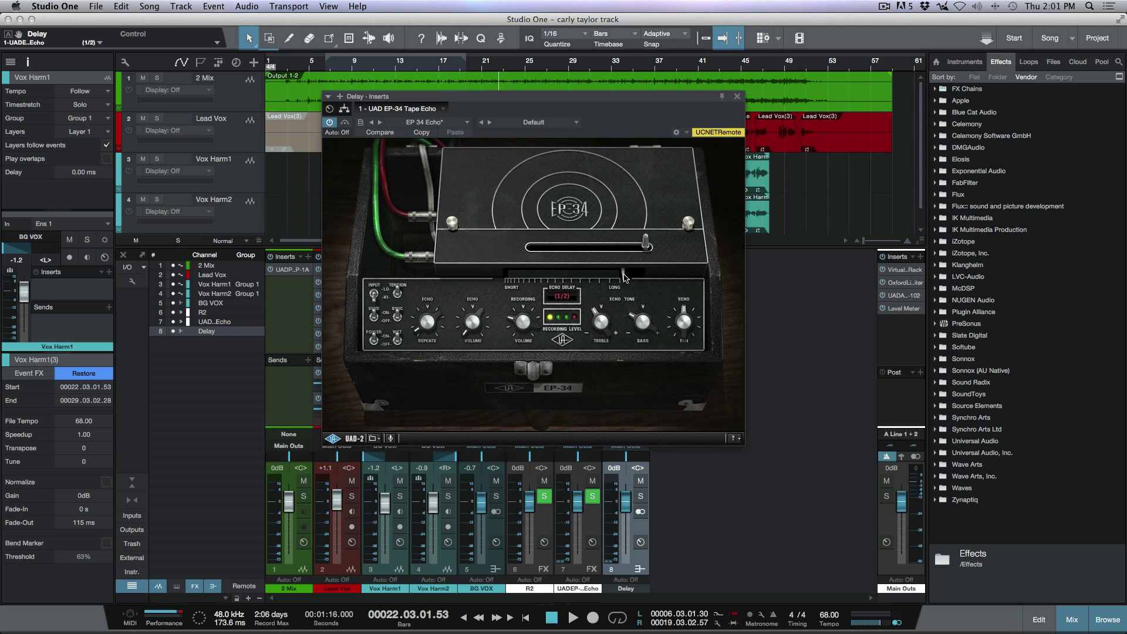
click(737, 96)
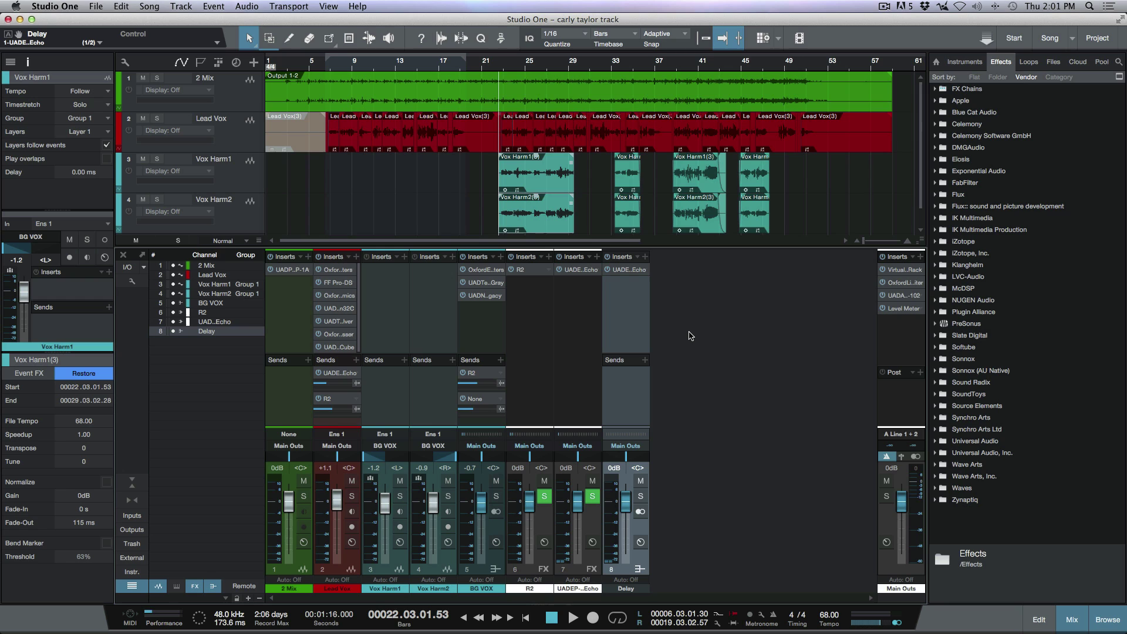
- Reroute the Lead Vox echo send to the new Delay bus
click(356, 374)
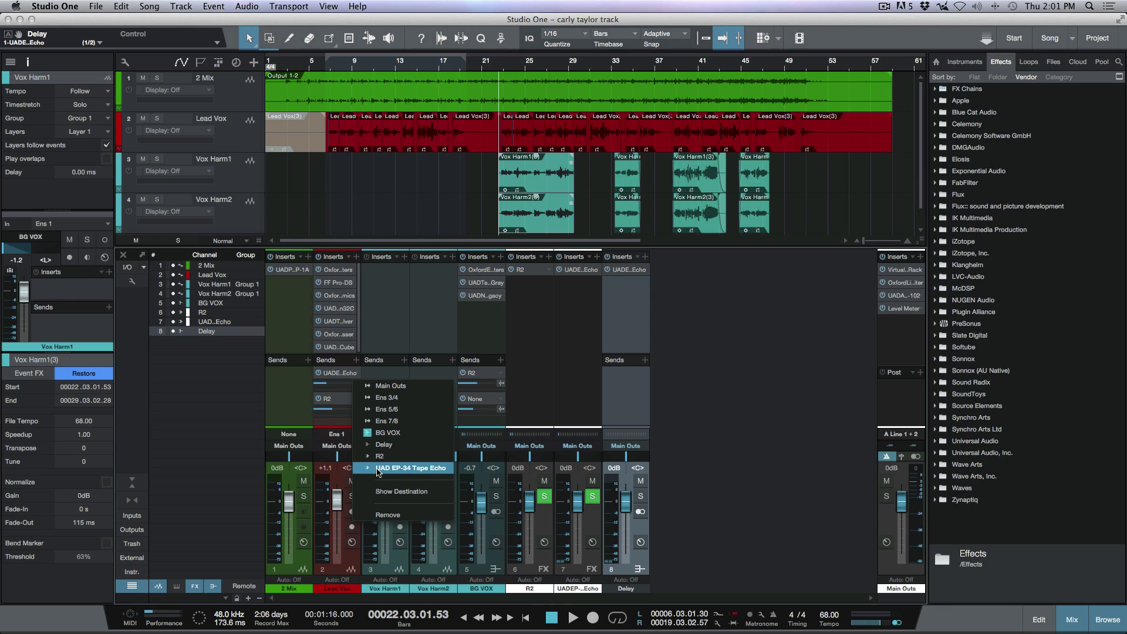
click(385, 445)
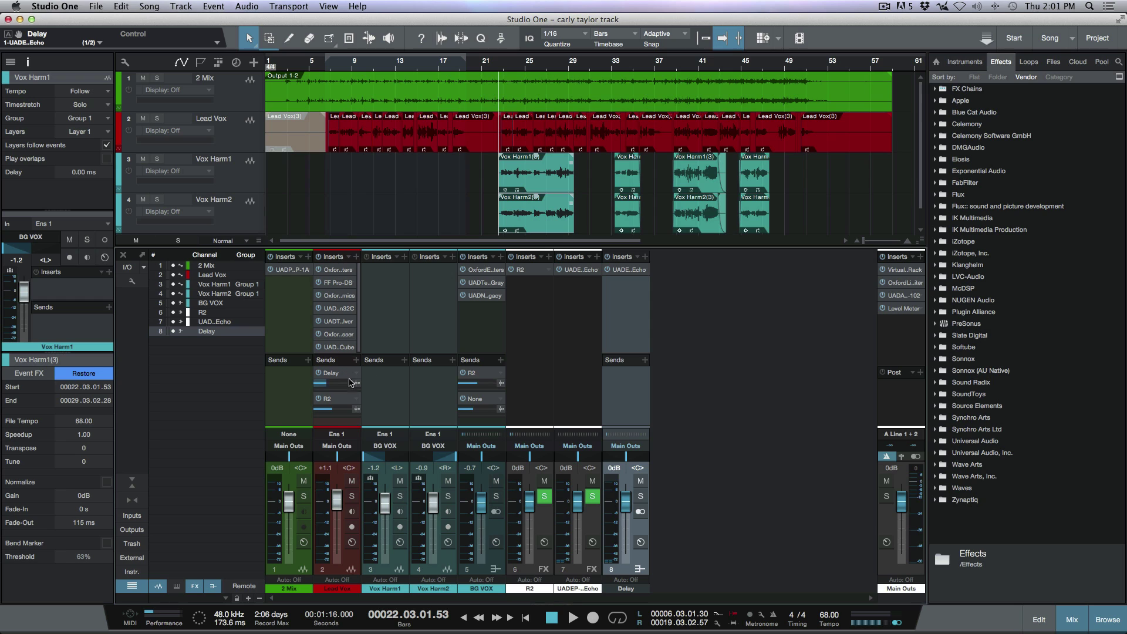
mouse_move(336, 385)
- Mute and hide the old EP-34 echo FX channel, then solo the Delay bus
click(573, 310)
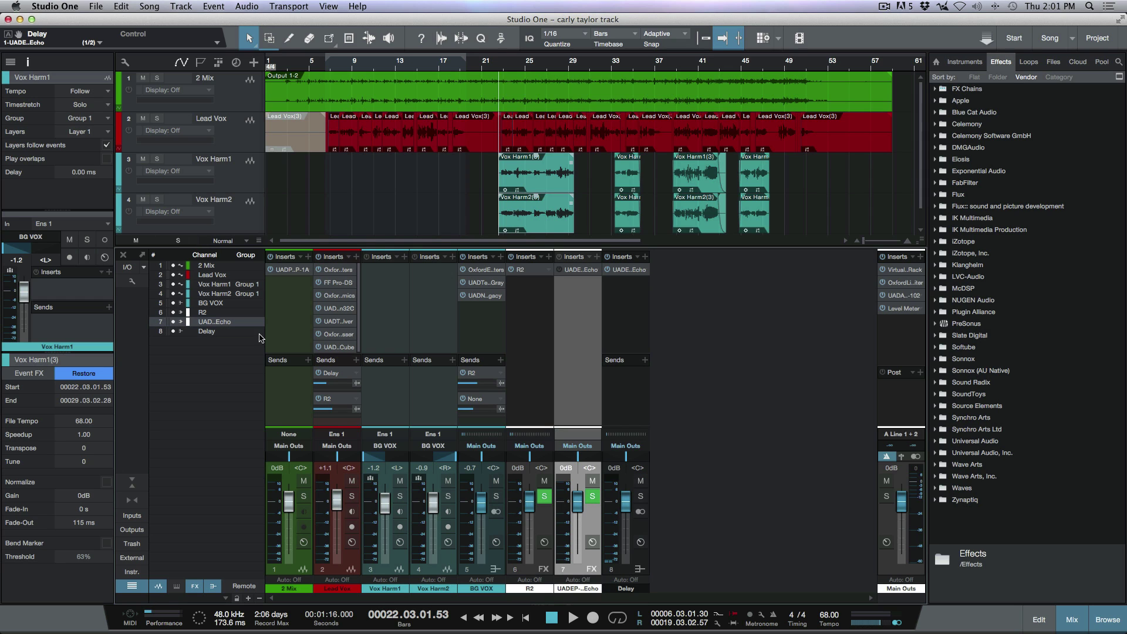
click(592, 496)
click(592, 481)
click(174, 321)
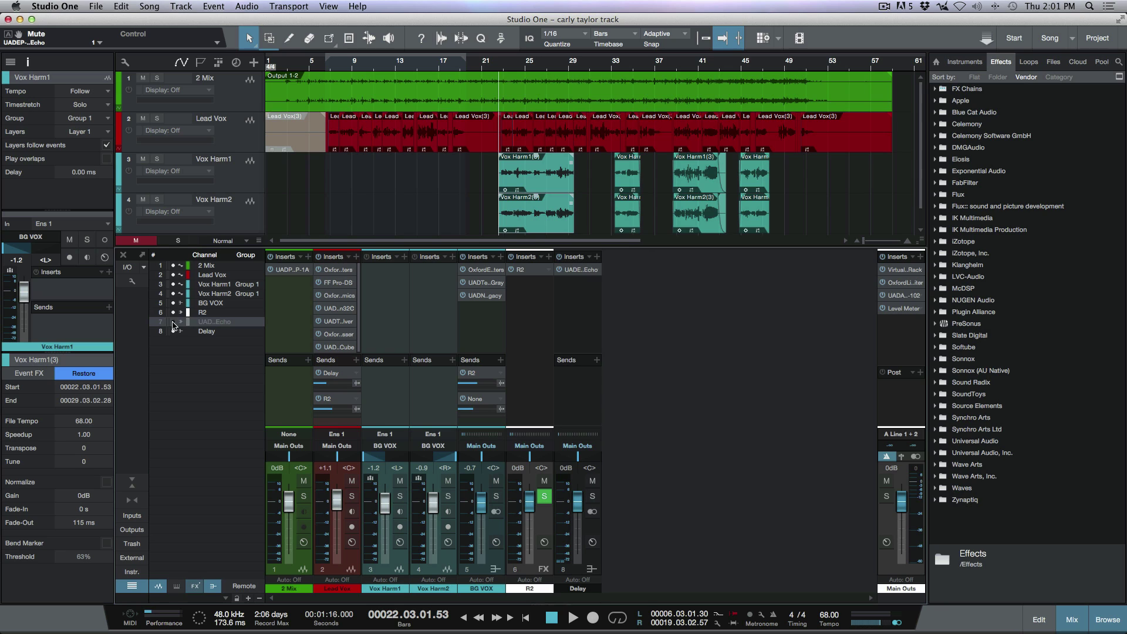
click(593, 496)
- Add an R2 reverb send on the Delay bus and briefly play the song
right_click(557, 387)
click(586, 390)
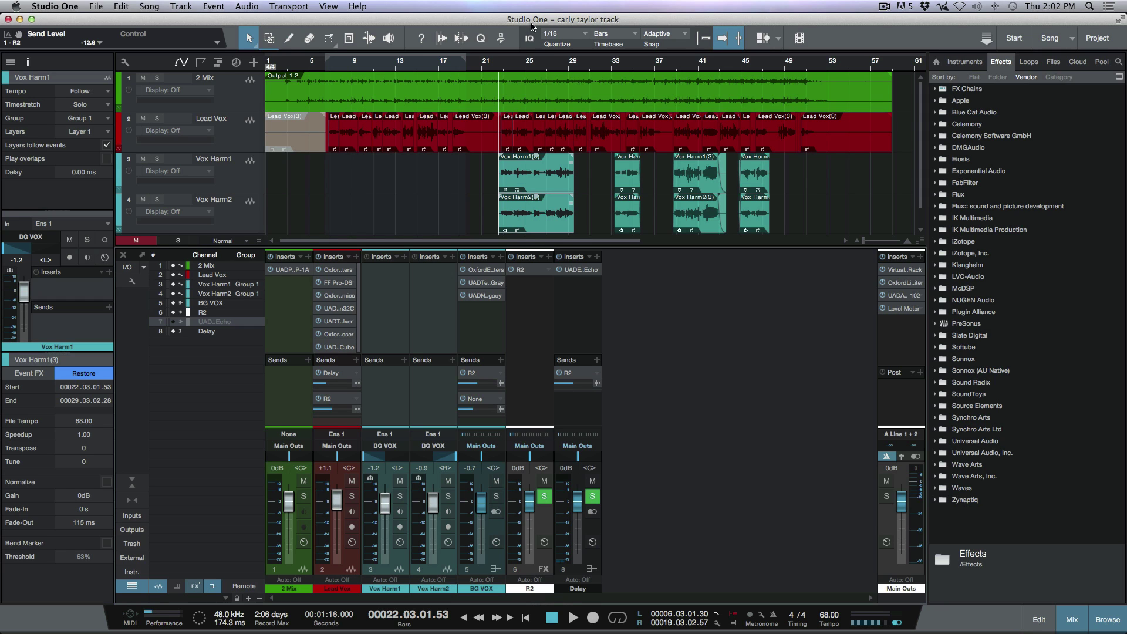
key(space)
key(space)
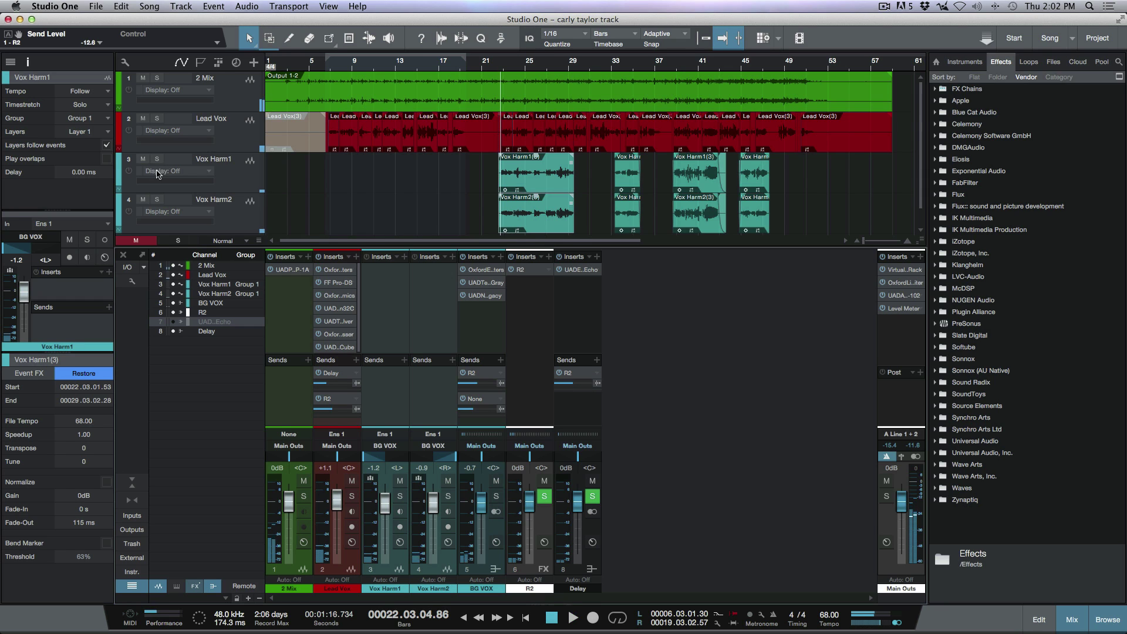
- Solo the Lead Vox track and play it to hear the vocal delay
click(230, 141)
key(s)
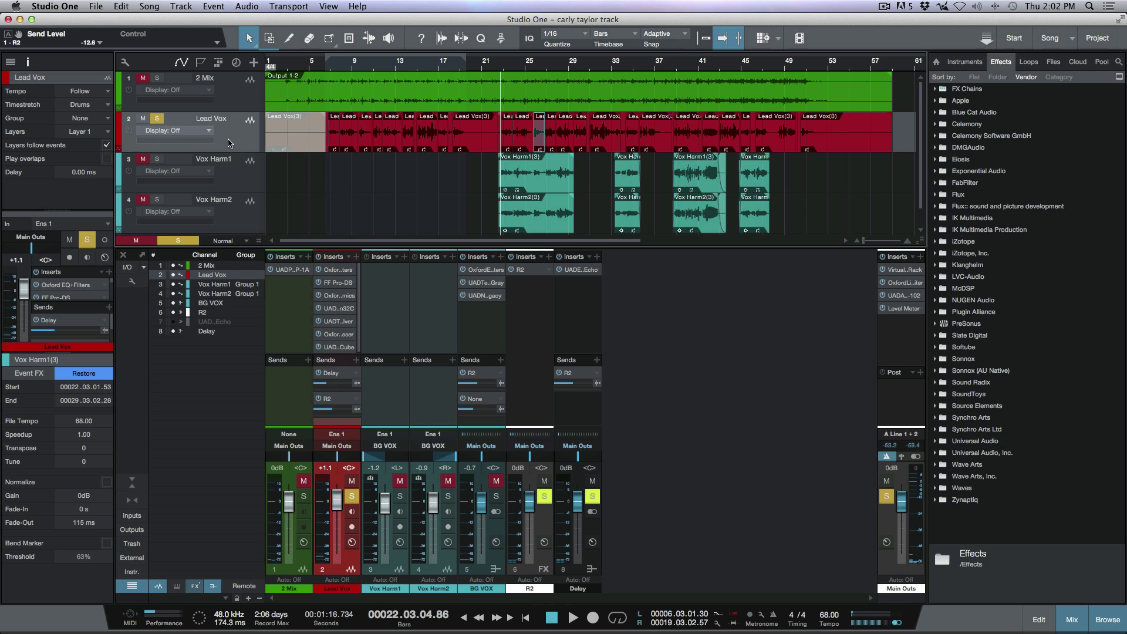
key(space)
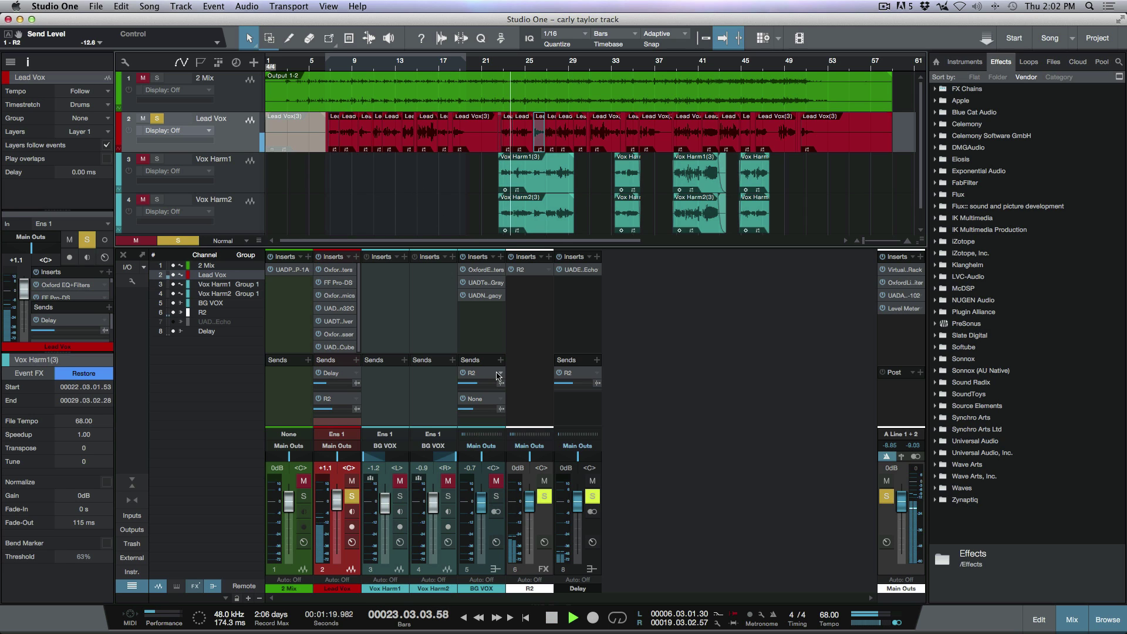
key(space)
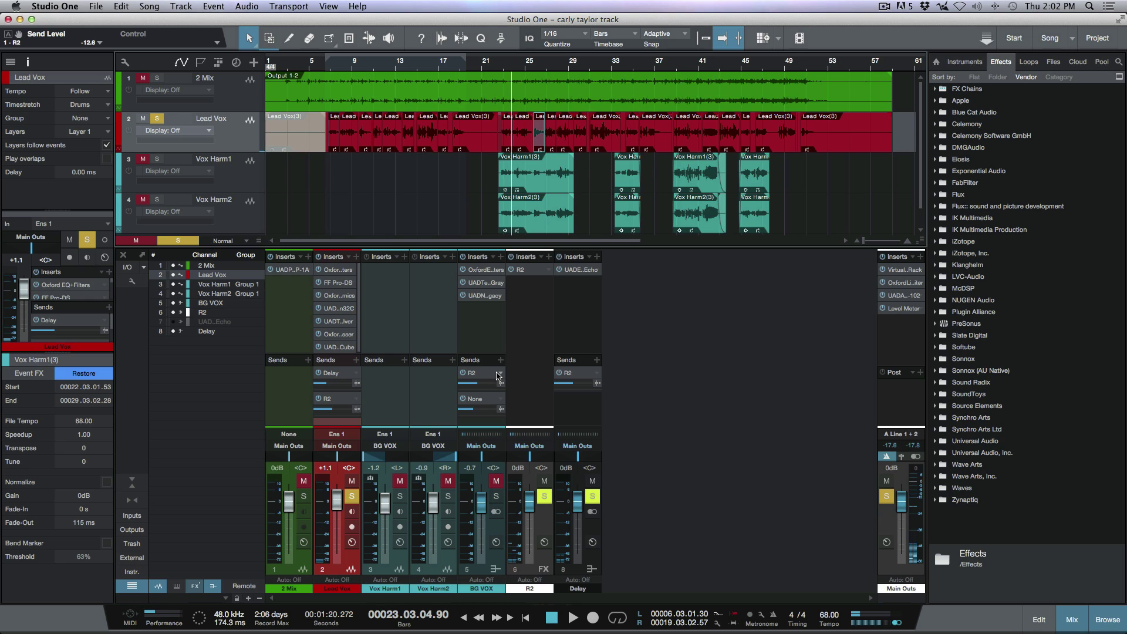
- Raise the Lead Vox Delay send to about -6.9 dB and audition it
drag(333, 384, 345, 385)
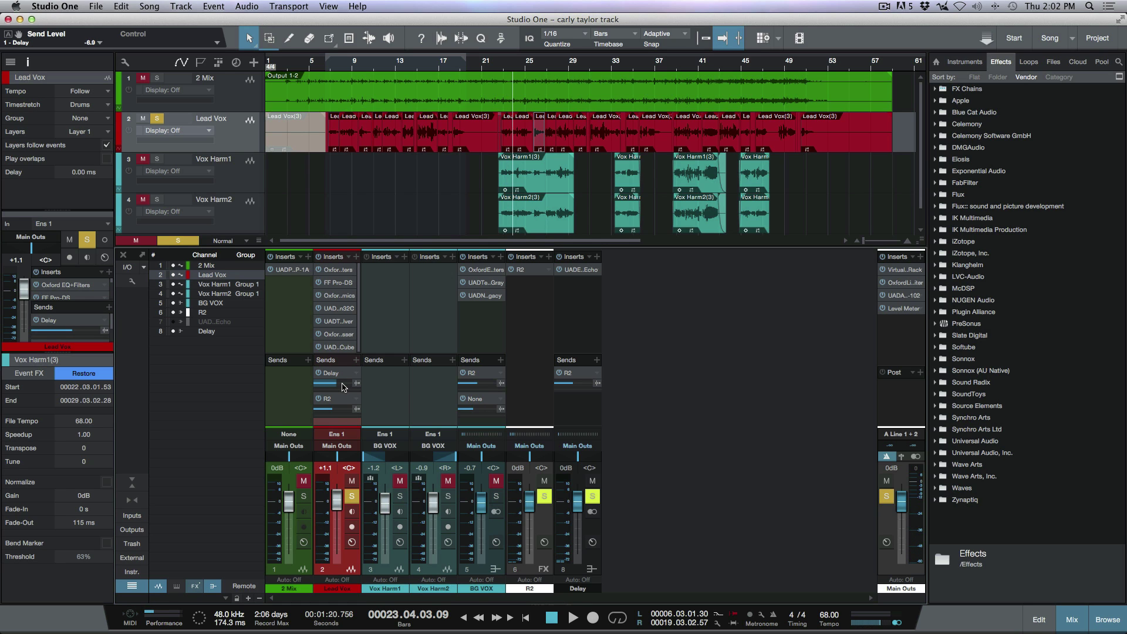
key(space)
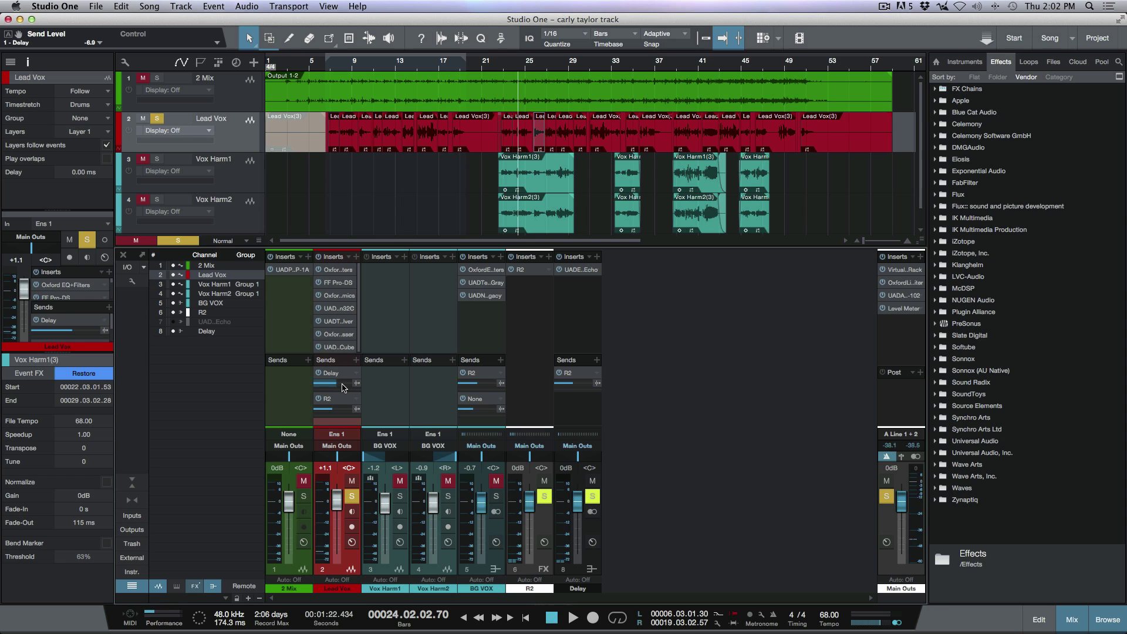
key(space)
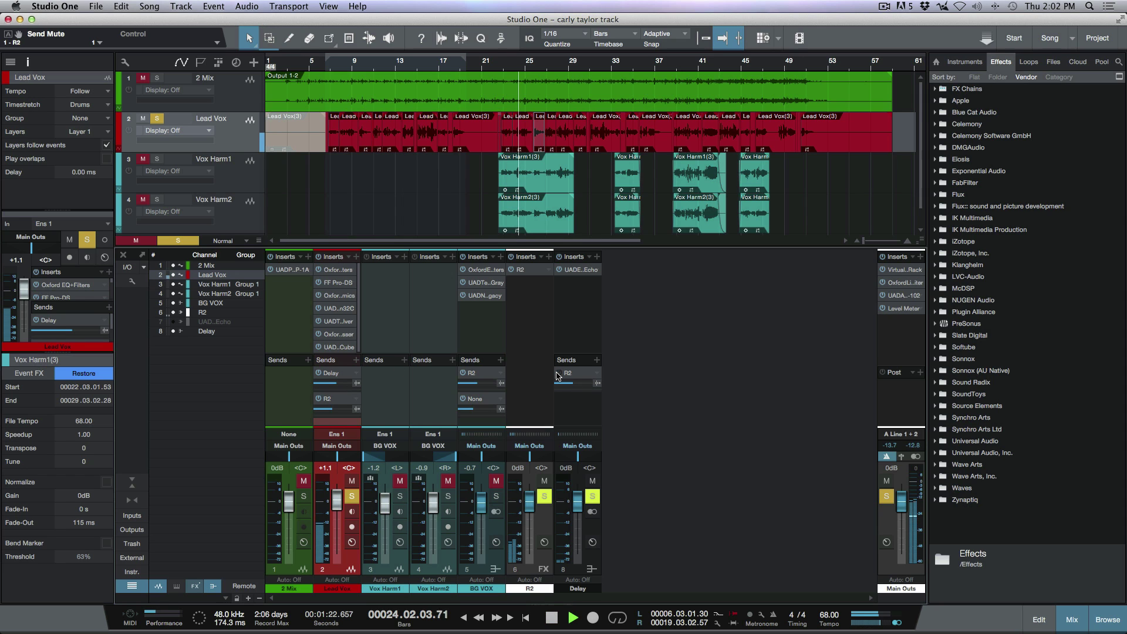
key(space)
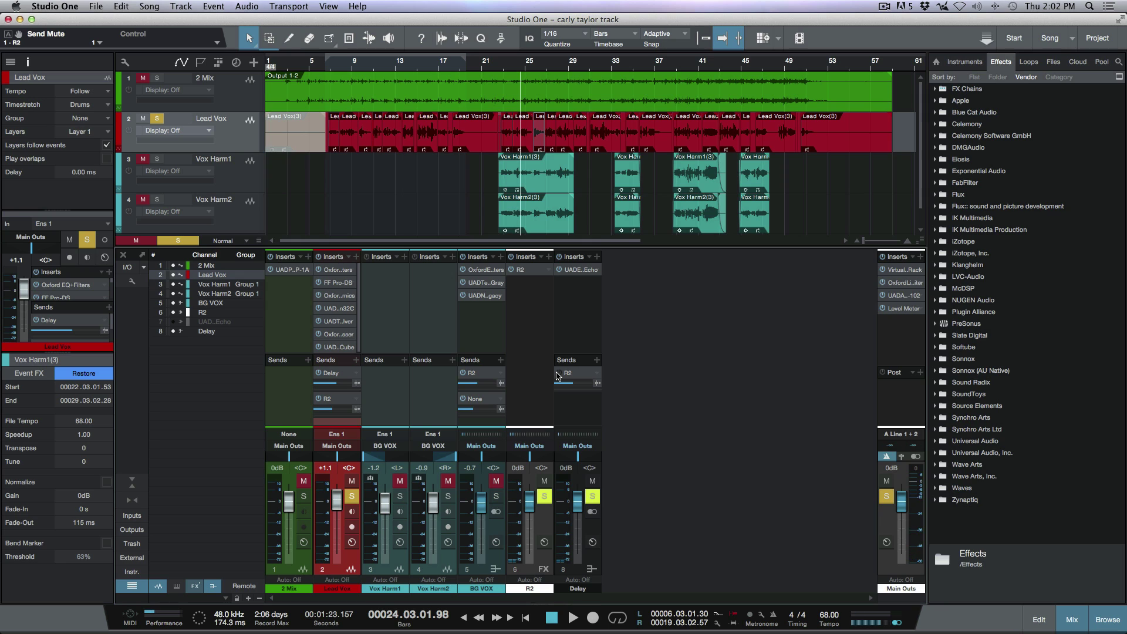
- Unmute the Delay bus's R2 send and play to compare the delay with reverb
click(558, 374)
key(space)
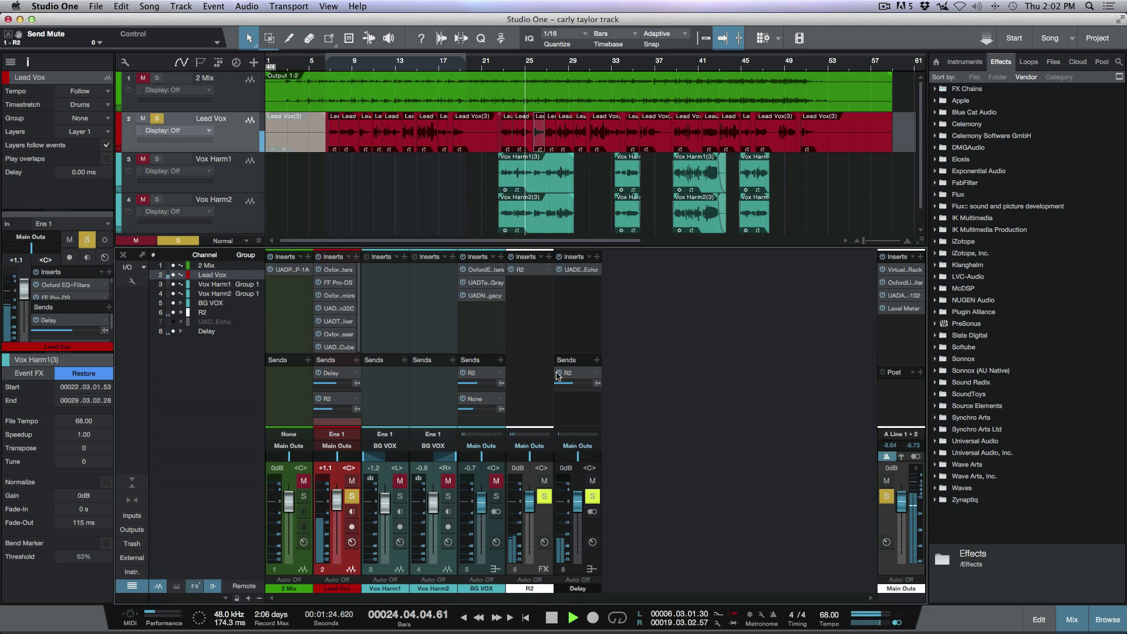
key(space)
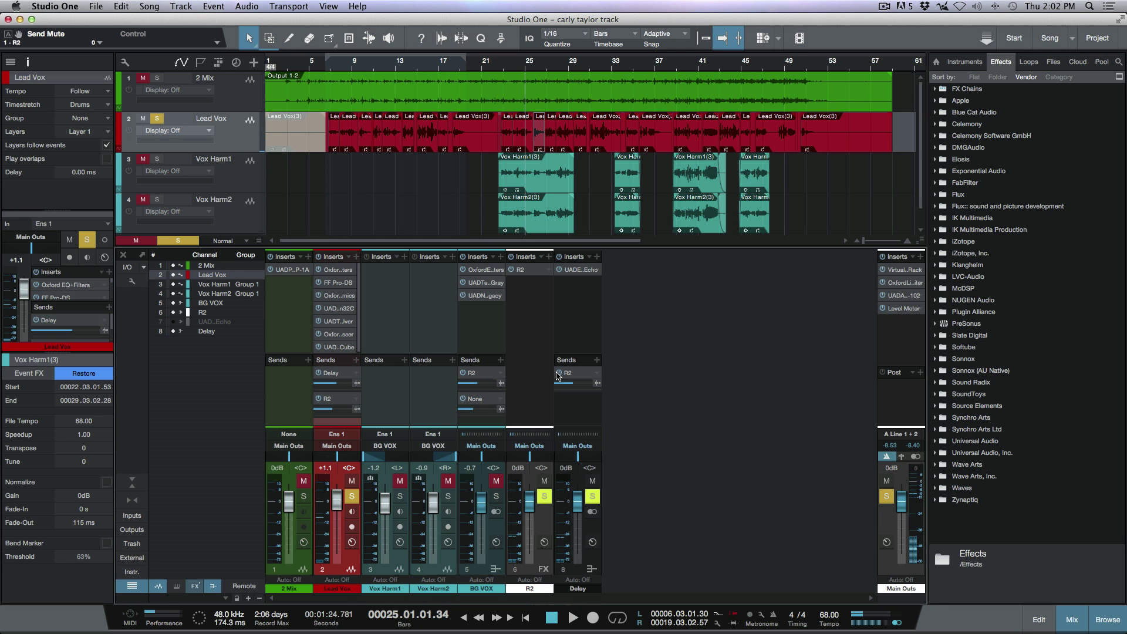